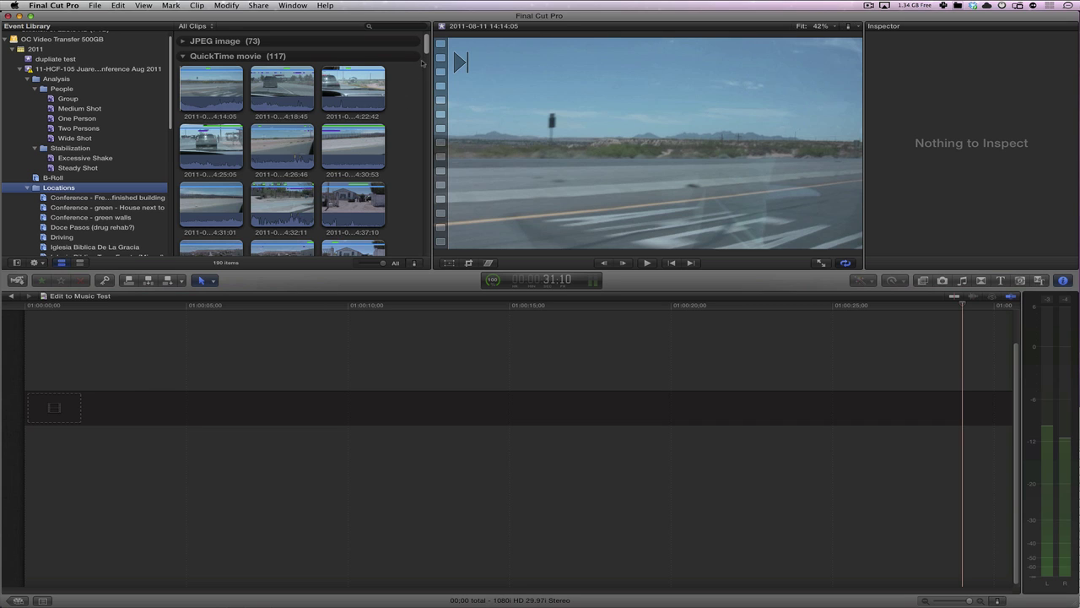
Preview the Locations driving clips, first selecting nine at once, then single clips, in the viewer.
drag(416, 39, 181, 230)
scroll(300, 144, down, 3)
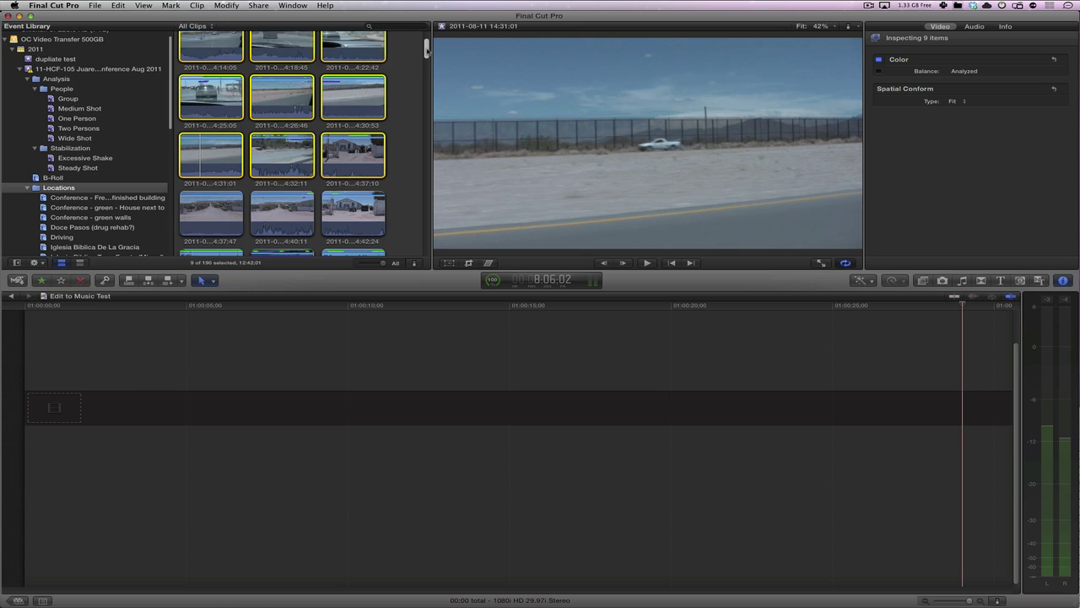
click(214, 181)
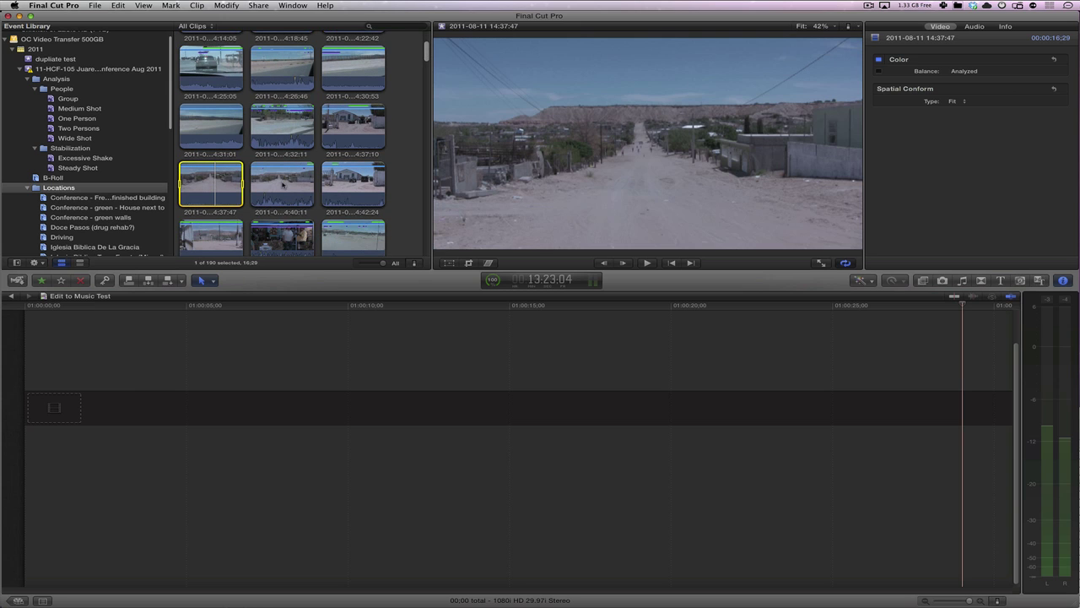
scroll(404, 94, up, 1)
click(234, 39)
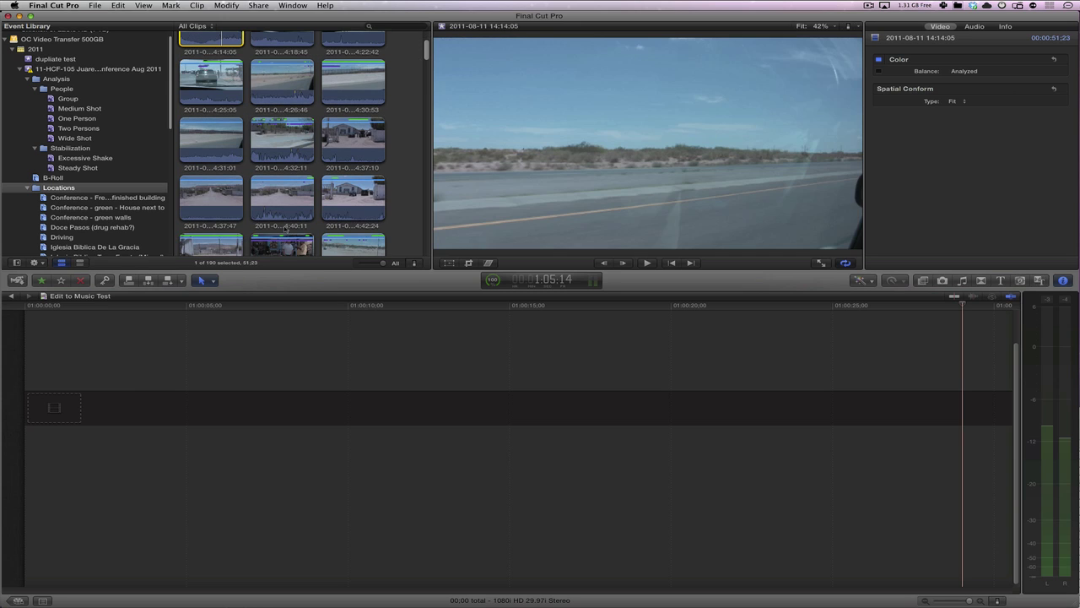
Filter the browser to Favorites and append the chosen favourite driving clips to Edit to Music Test.
click(210, 27)
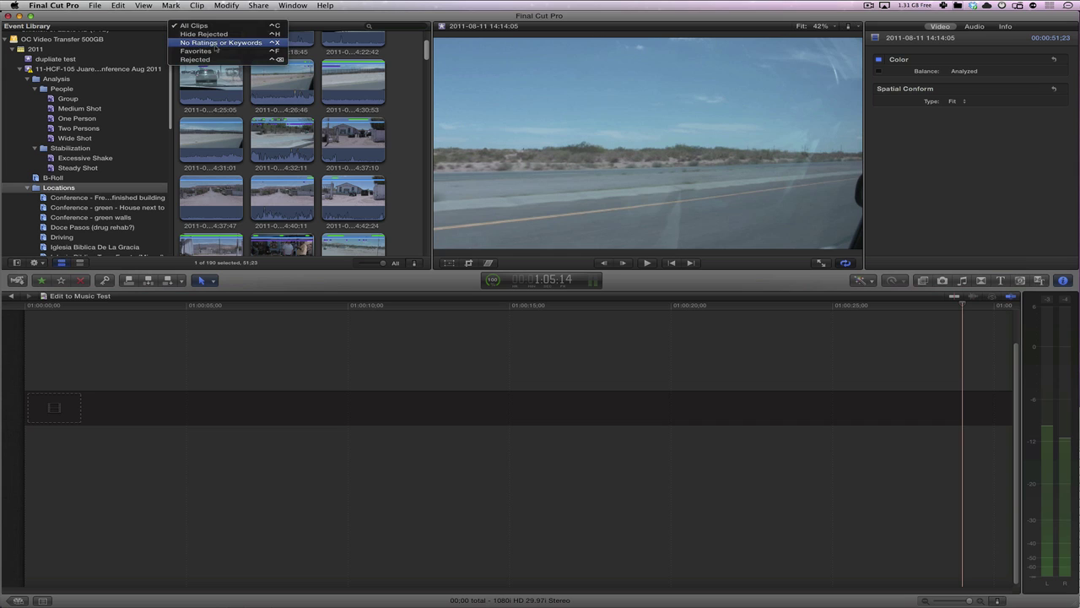
click(216, 51)
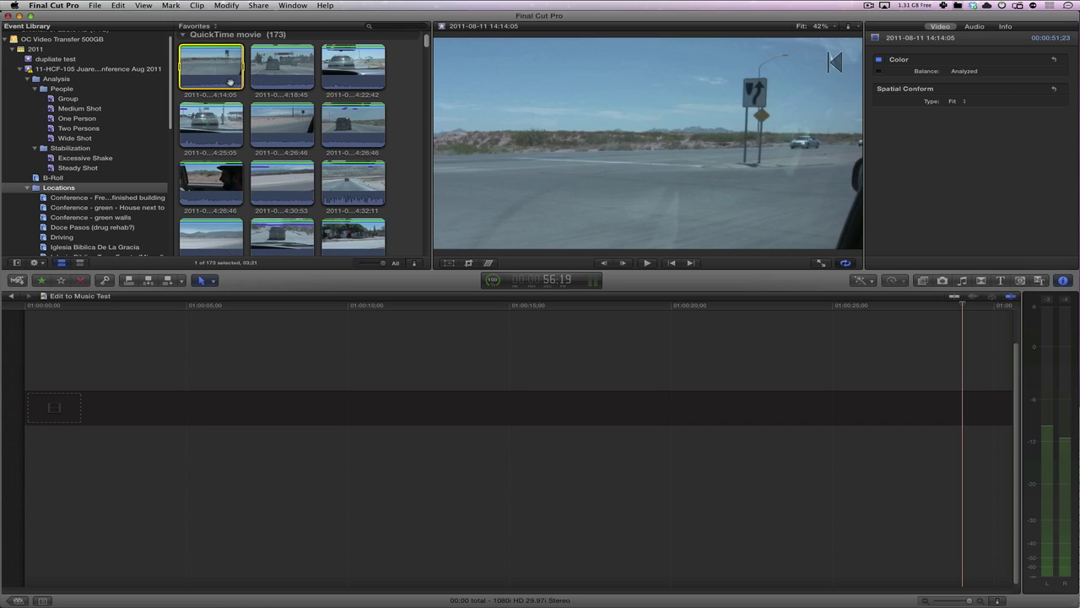
scroll(371, 144, down, 3)
shift+click(281, 126)
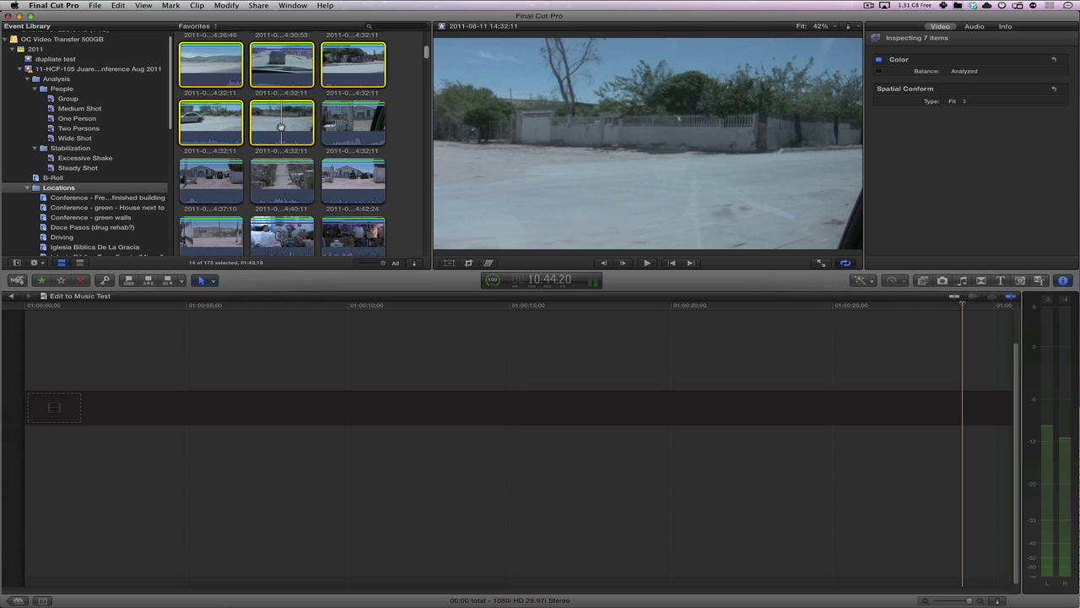
key(e)
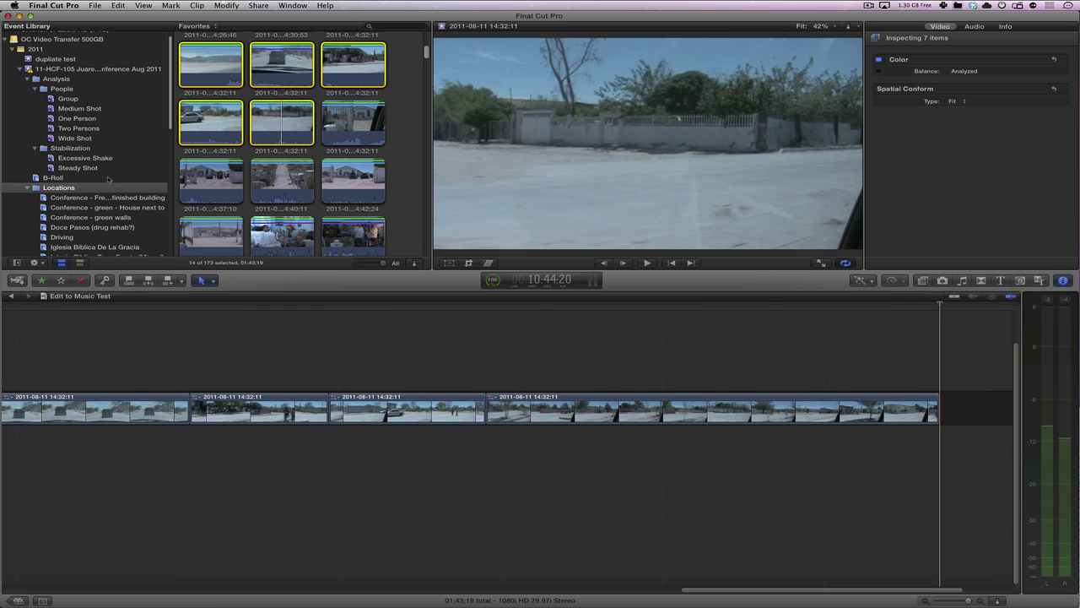
scroll(112, 188, down, 5)
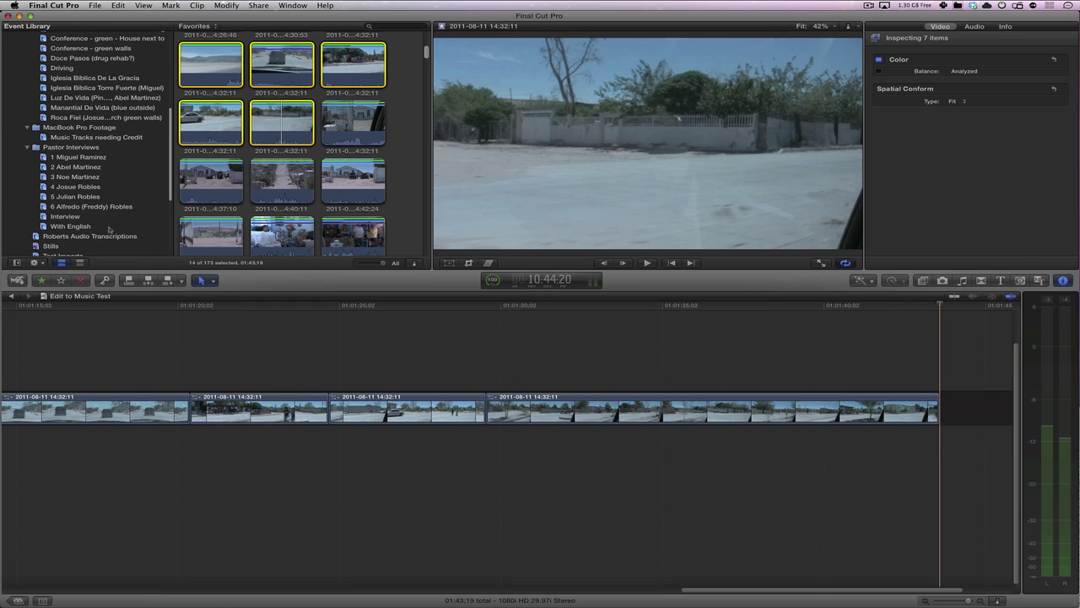
Connect Kevin_MacLeod_-_Quasi_Motion from Music Tracks needing Credit beneath the clips at the project start.
click(97, 138)
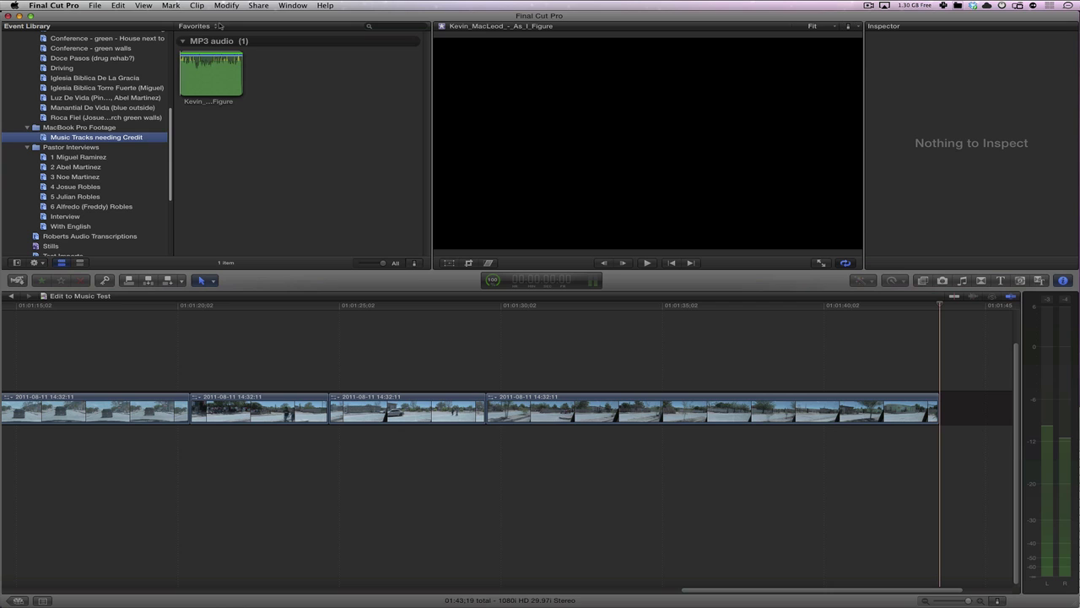
click(193, 97)
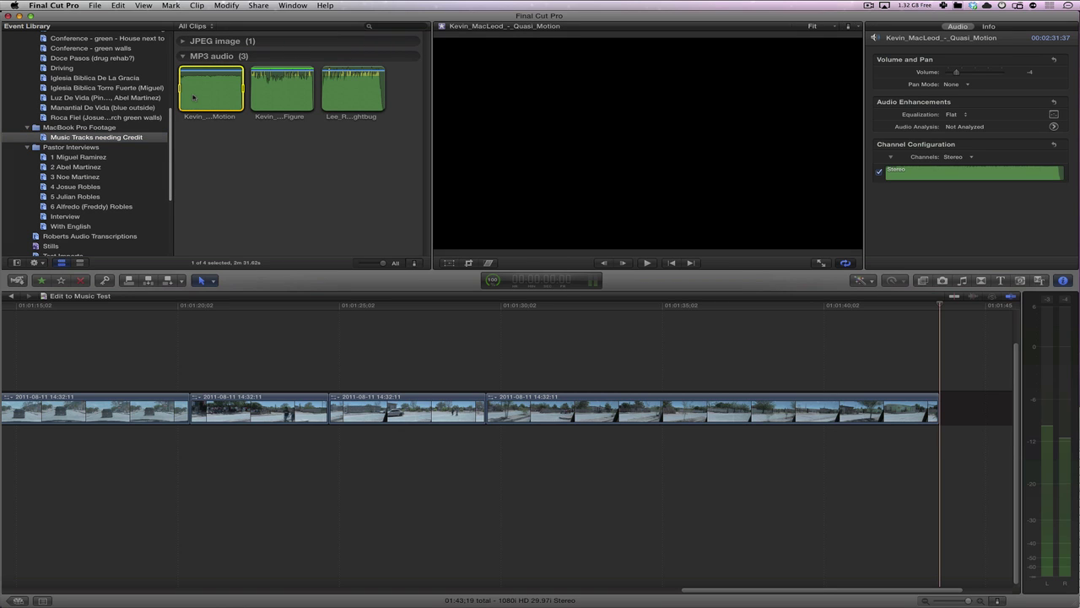
key(super+2)
key(Home)
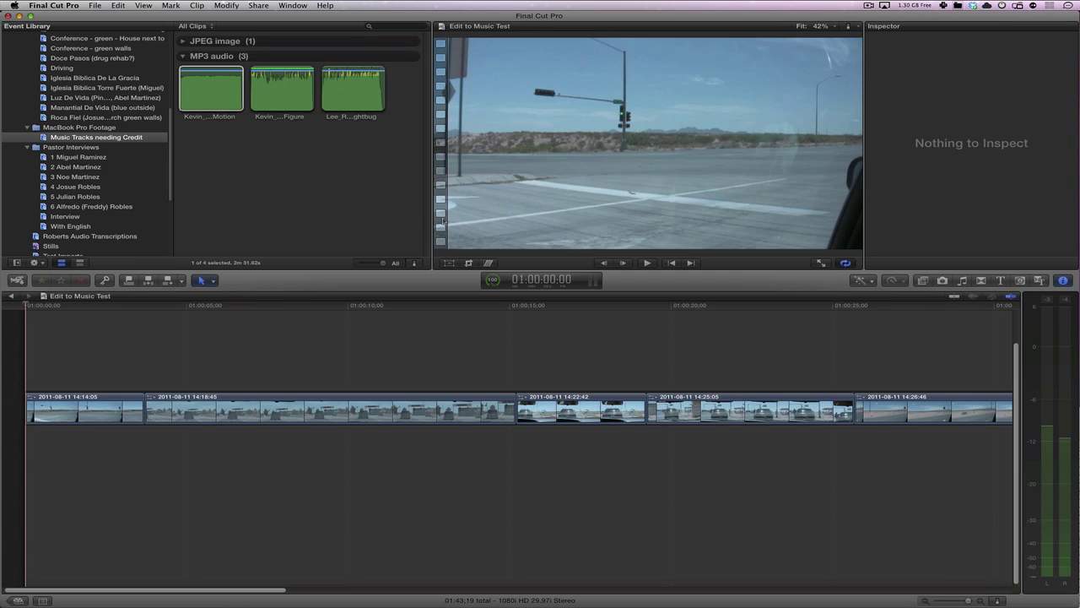
key(q)
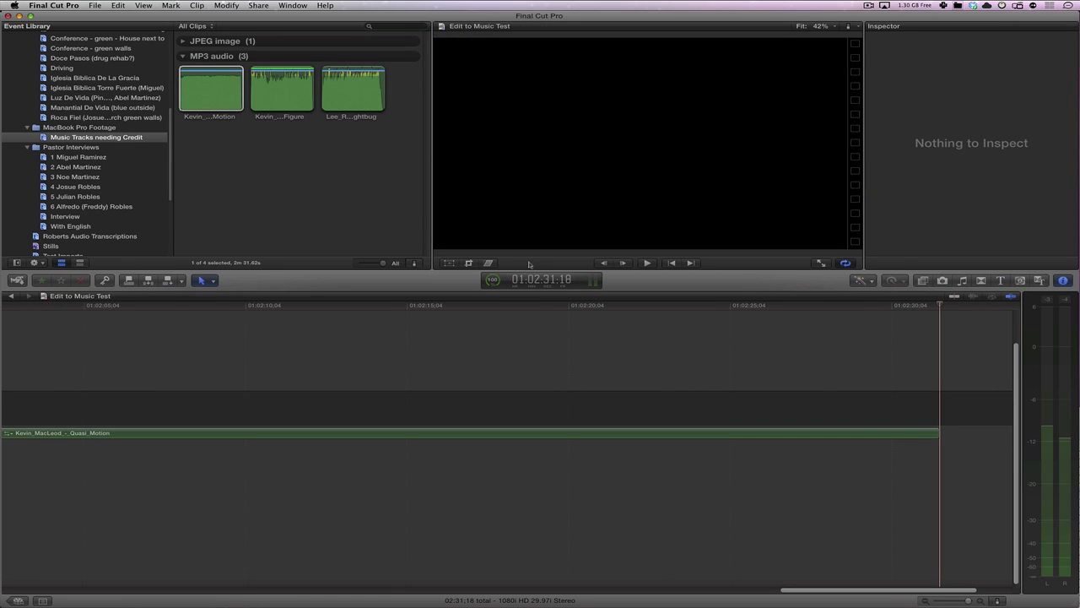
key(Home)
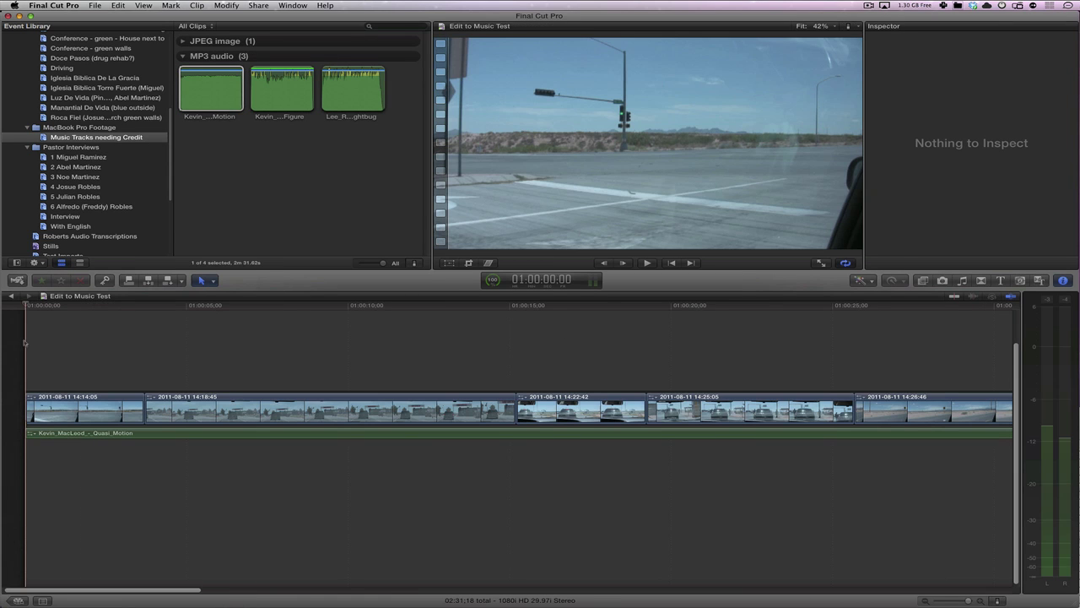
Play the edit from the start and stop on the beat at 01:00:08:25.
key(space)
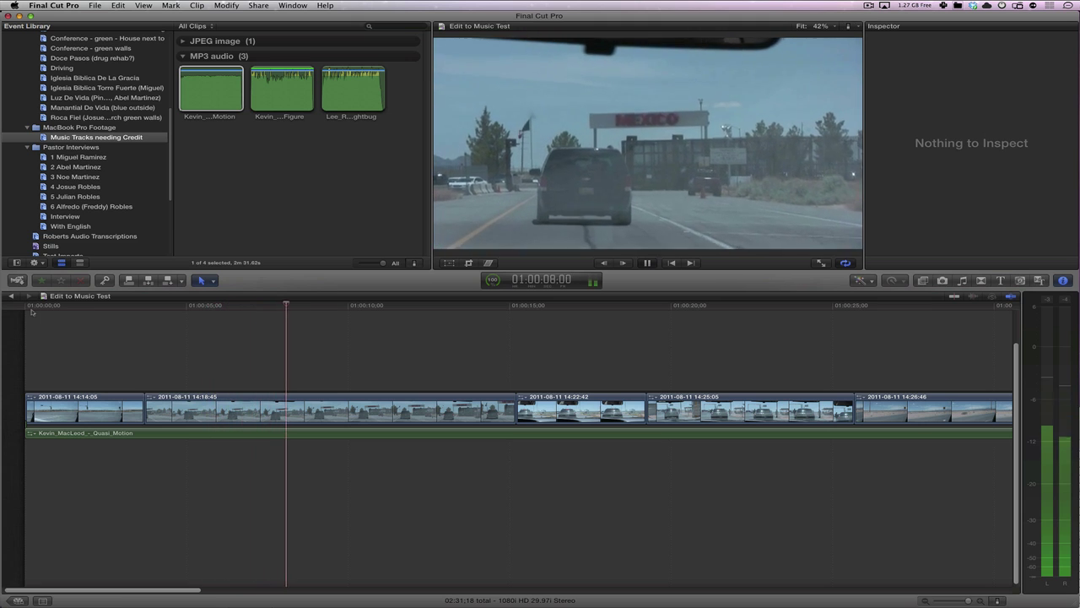
key(space)
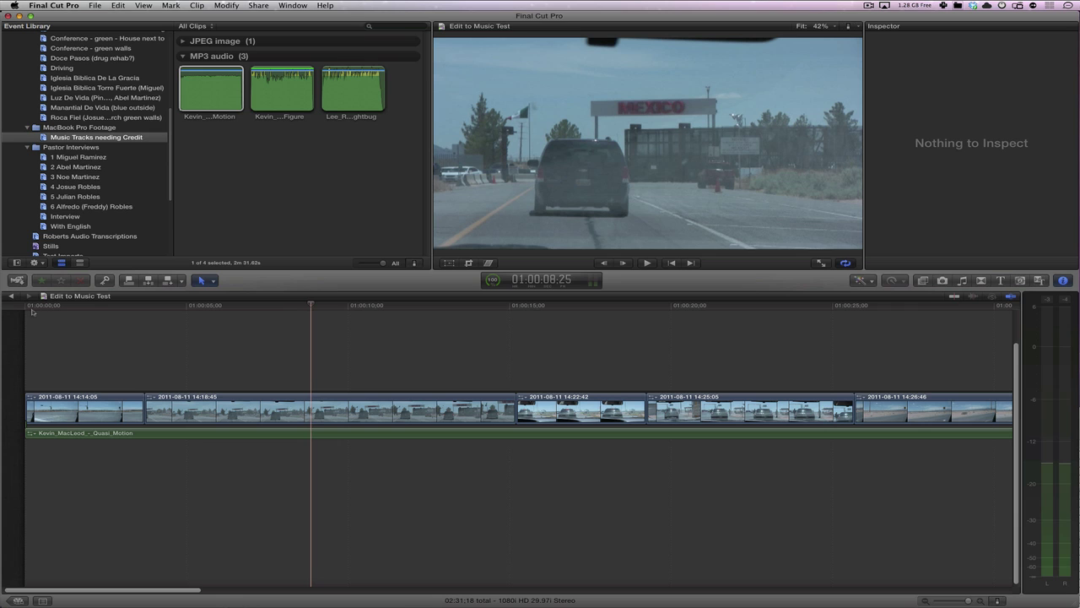
Show audio waveforms on the clips and ripple-trim the second clip to end at 01:00:08:14.
click(994, 600)
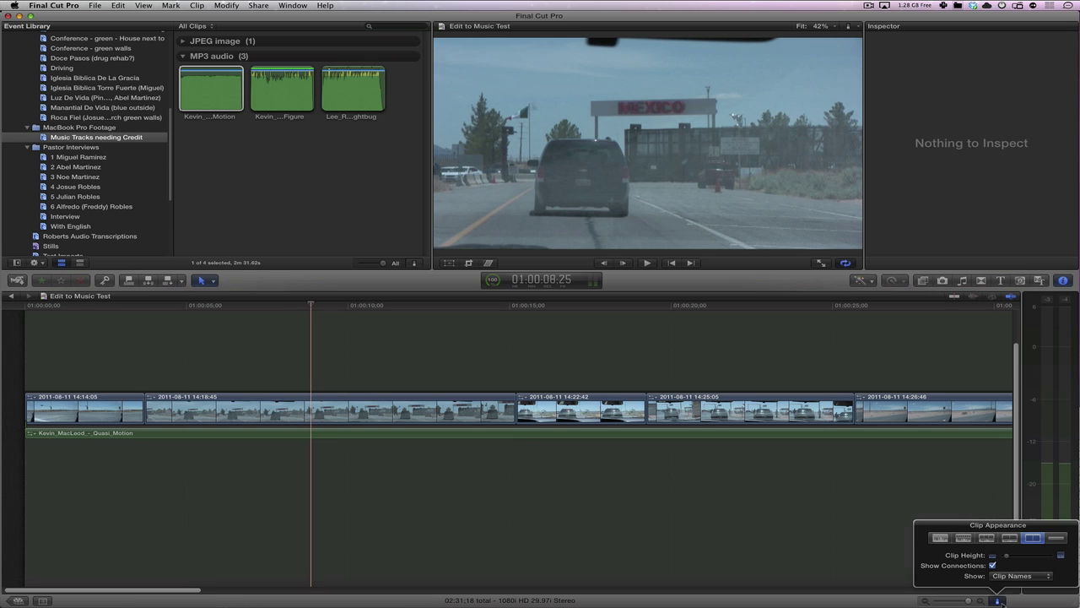
click(985, 538)
click(708, 499)
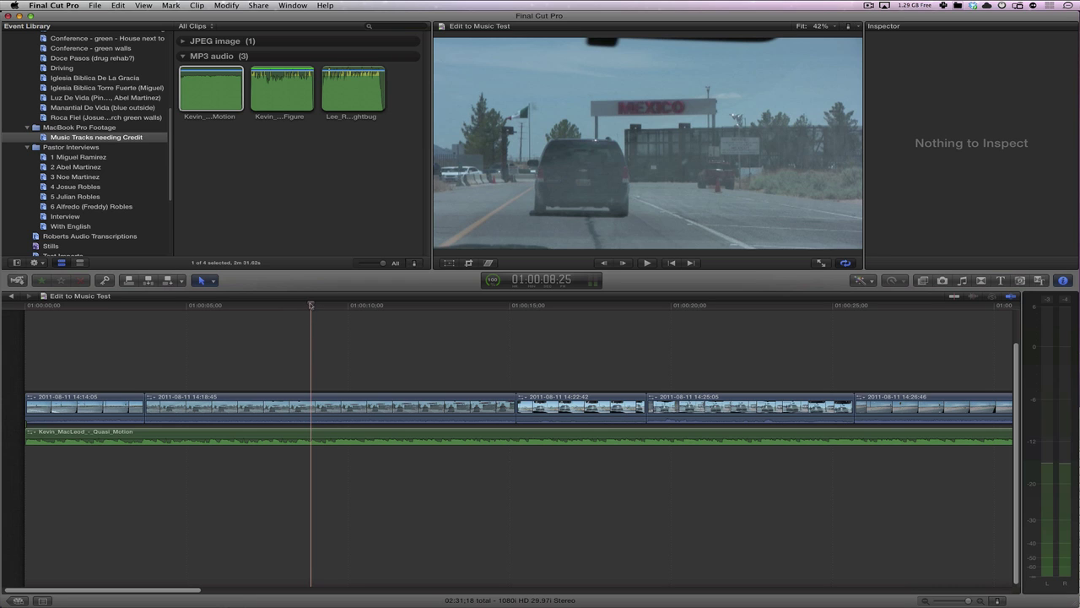
mouse_move(310, 310)
mouse_down()
mouse_move(217, 312)
mouse_move(299, 315)
mouse_up()
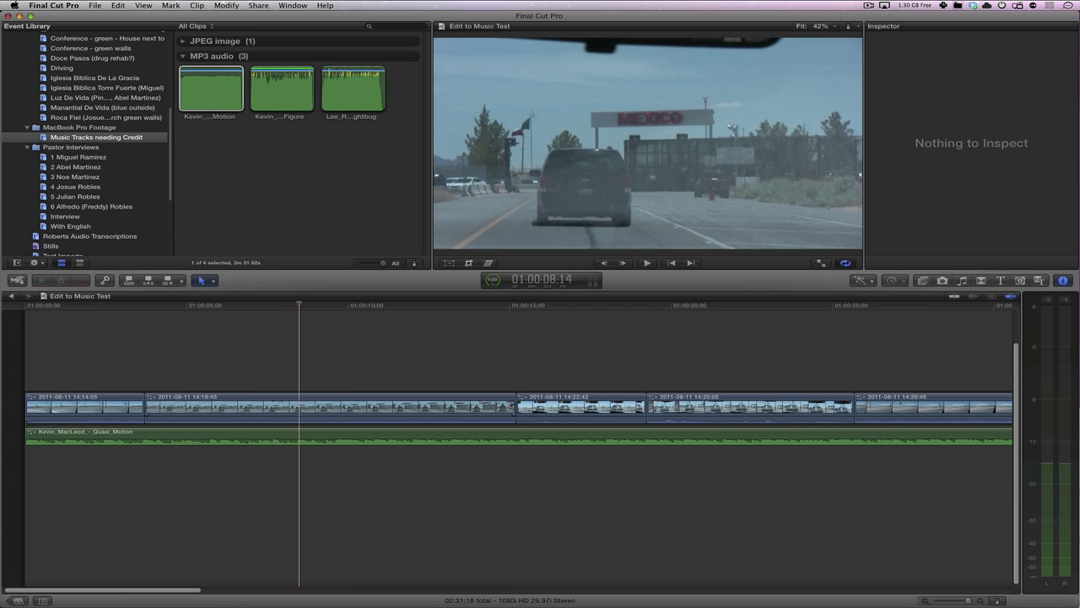
drag(511, 405, 299, 406)
Undo the second clip's trim, then remove and restore the first 14:14:05 clip.
key(super+4)
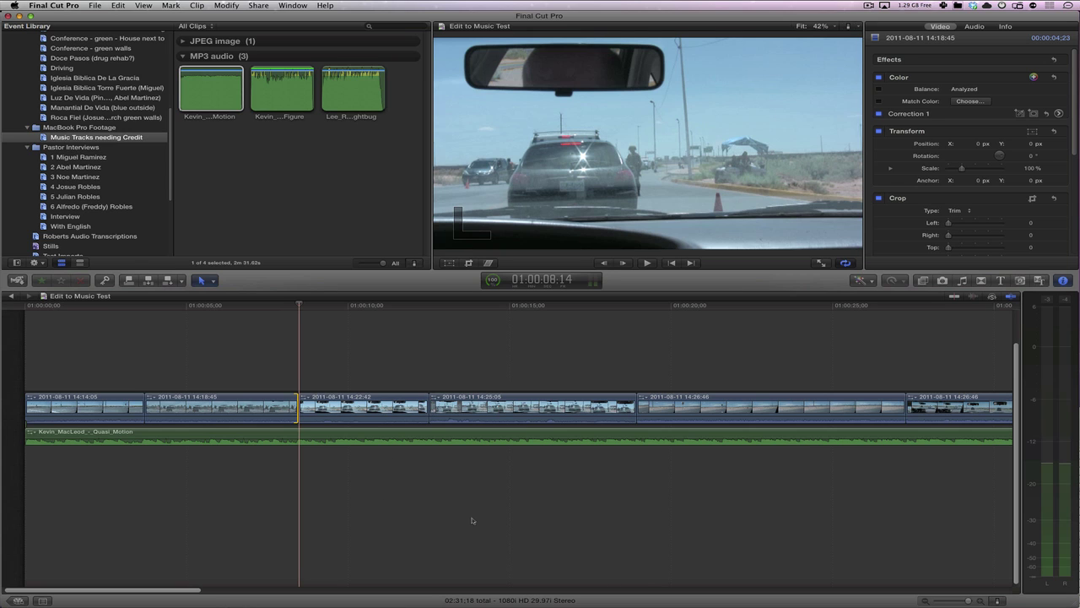
key(super+z)
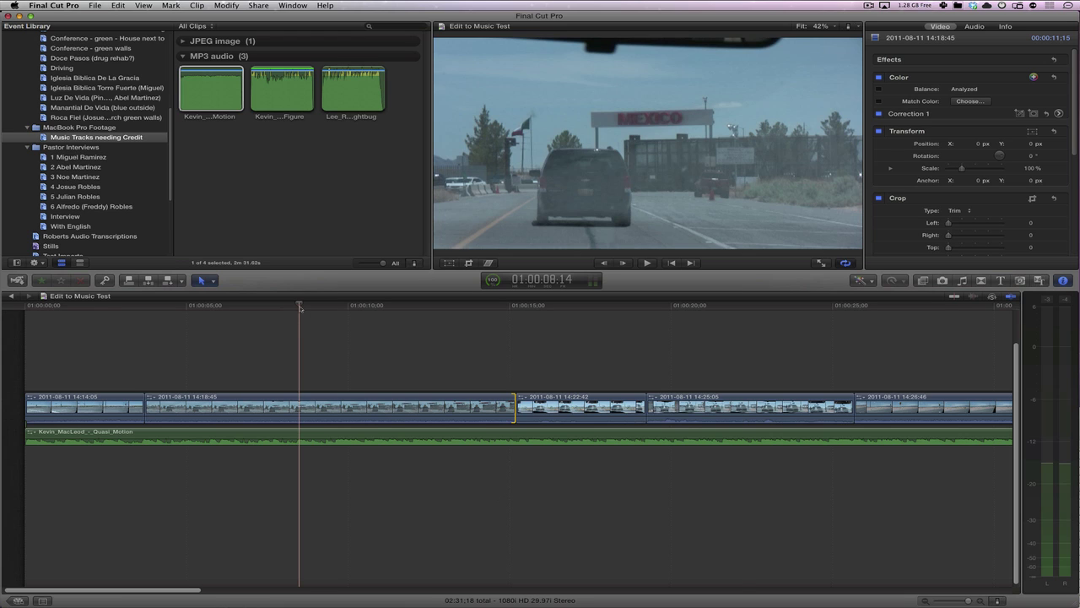
click(318, 413)
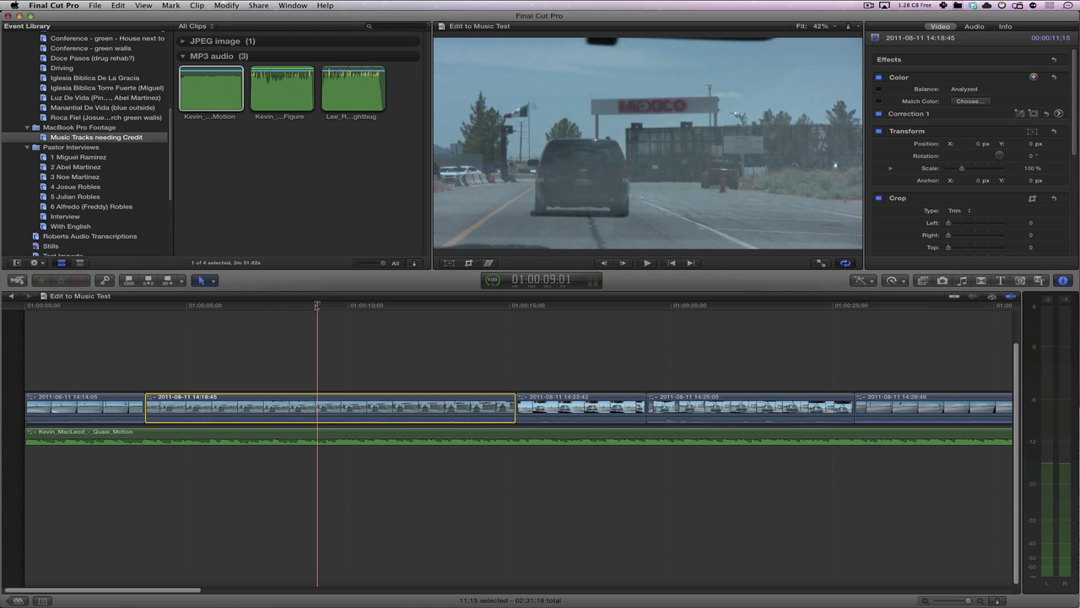
drag(317, 306, 28, 312)
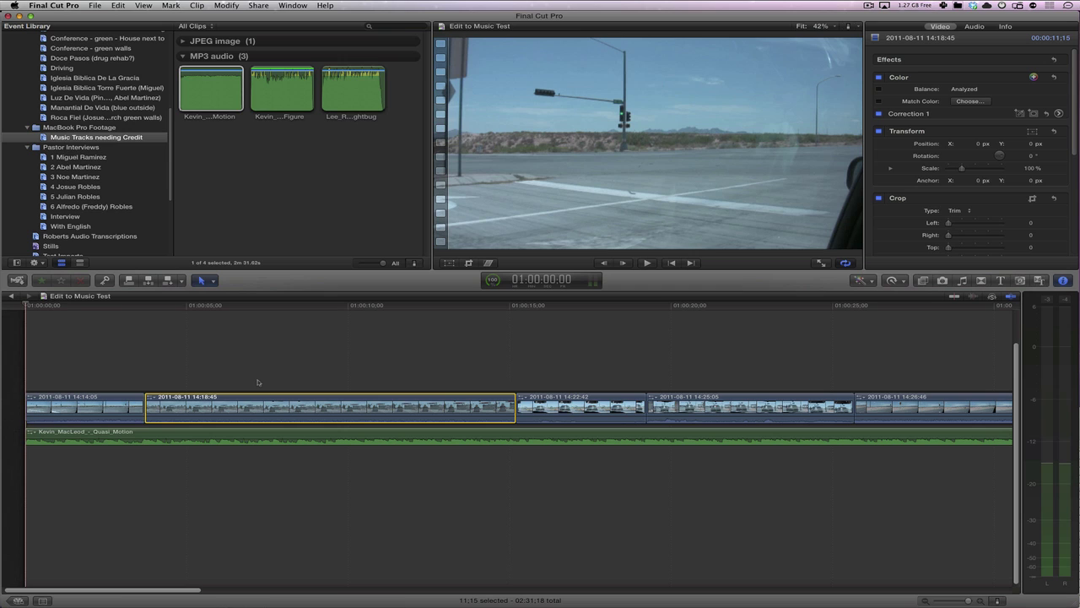
key(super+z)
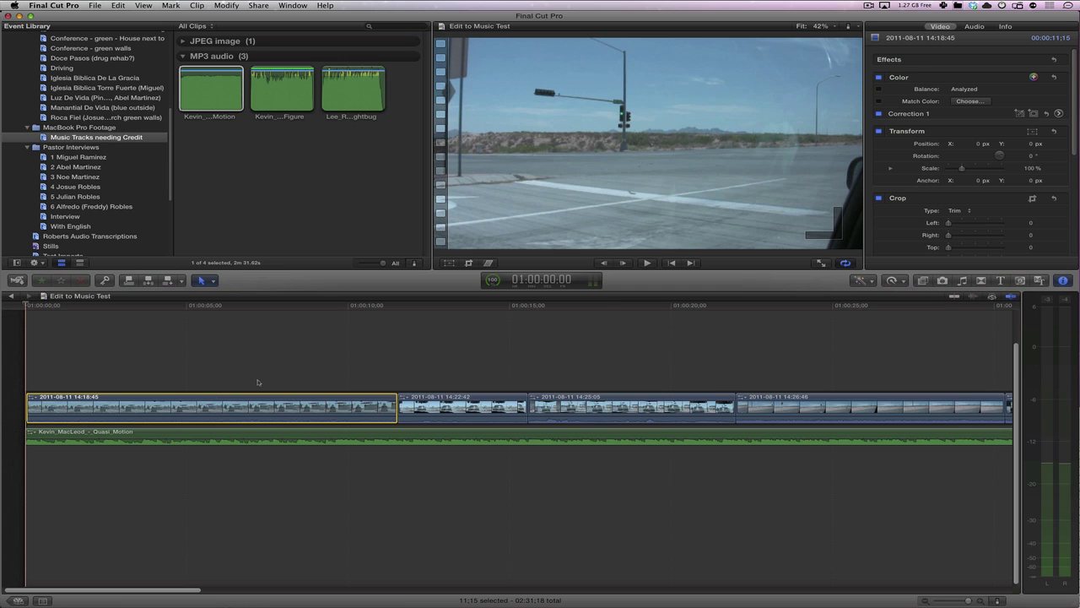
key(shift+super+z)
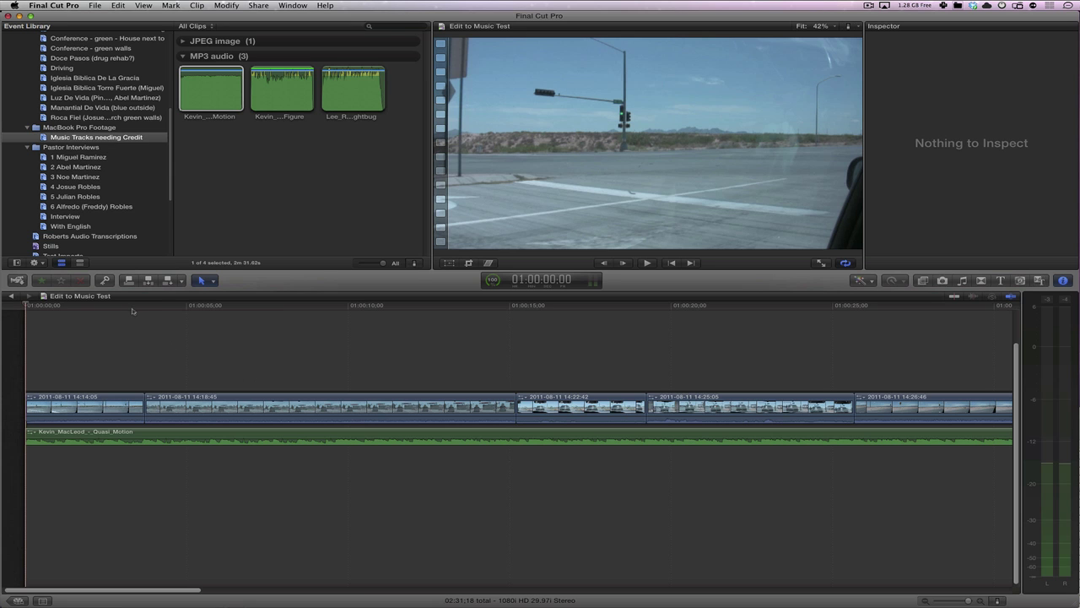
During playback, trim each clip from 14:18:45 onward to end on the beat, finishing near 01:00:53.
key(space)
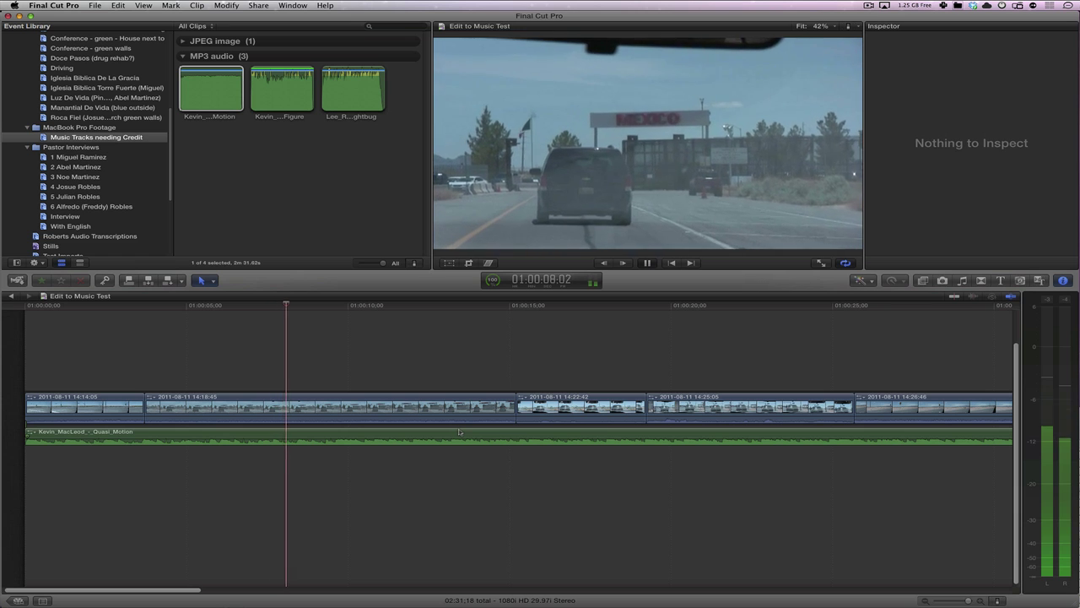
key(alt+bracketright)
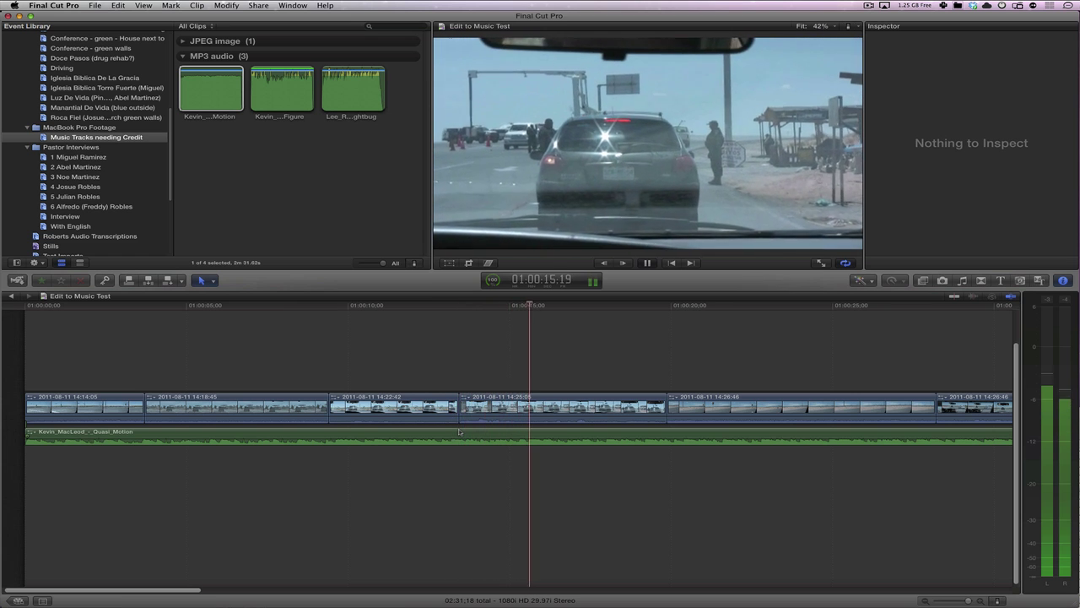
key(alt+bracketright)
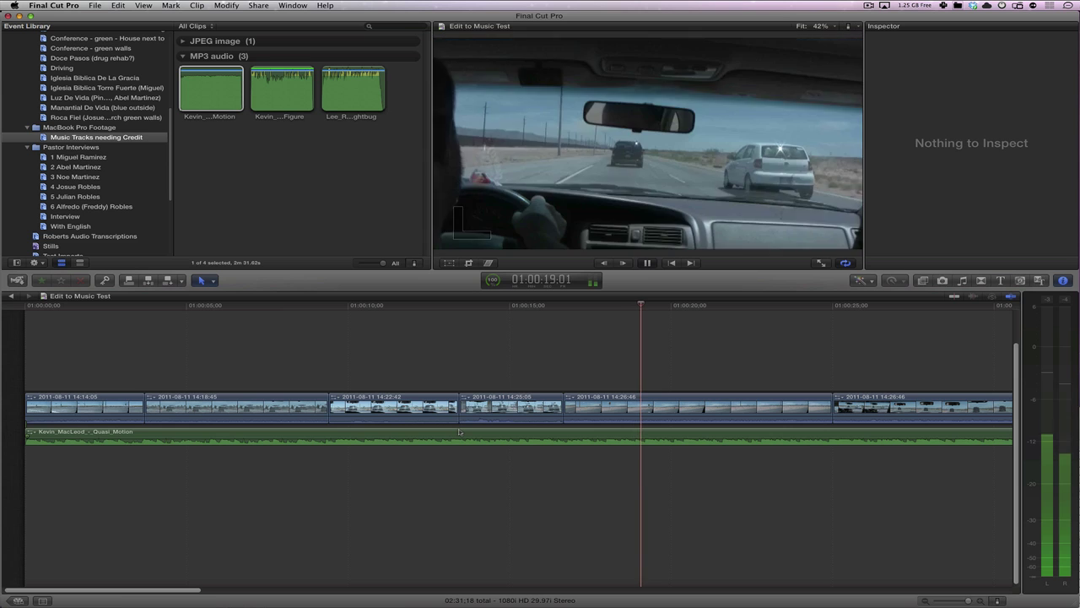
key(alt+bracketright)
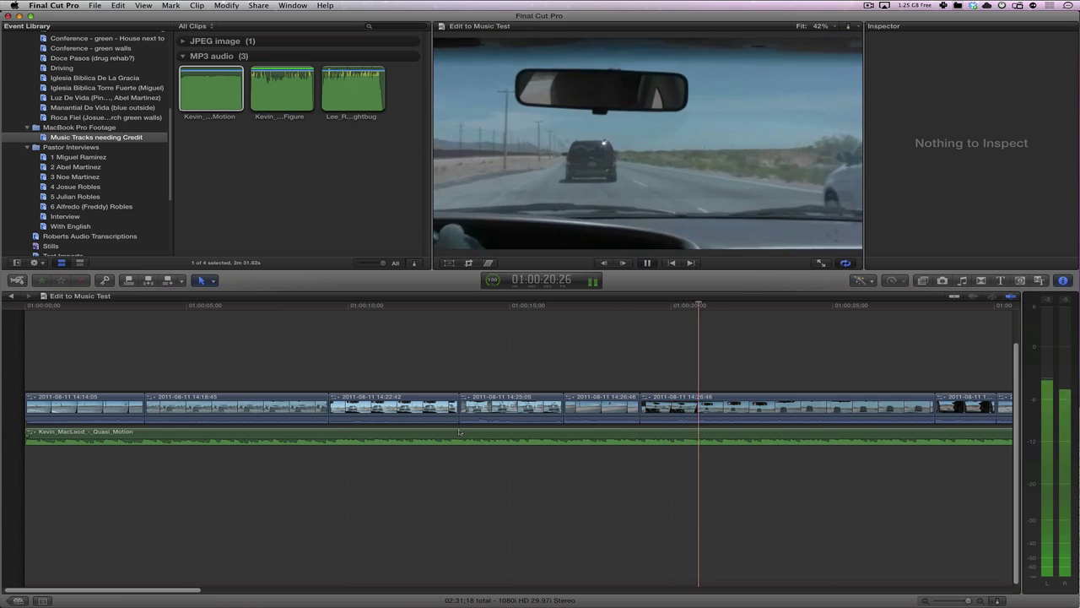
key(alt+bracketright)
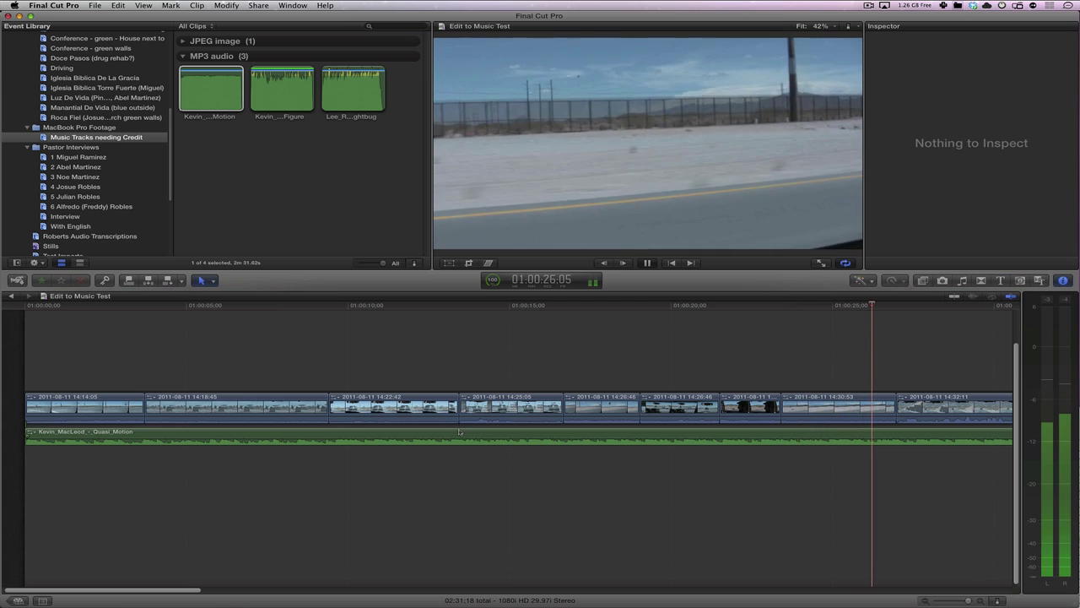
key(alt+bracketright)
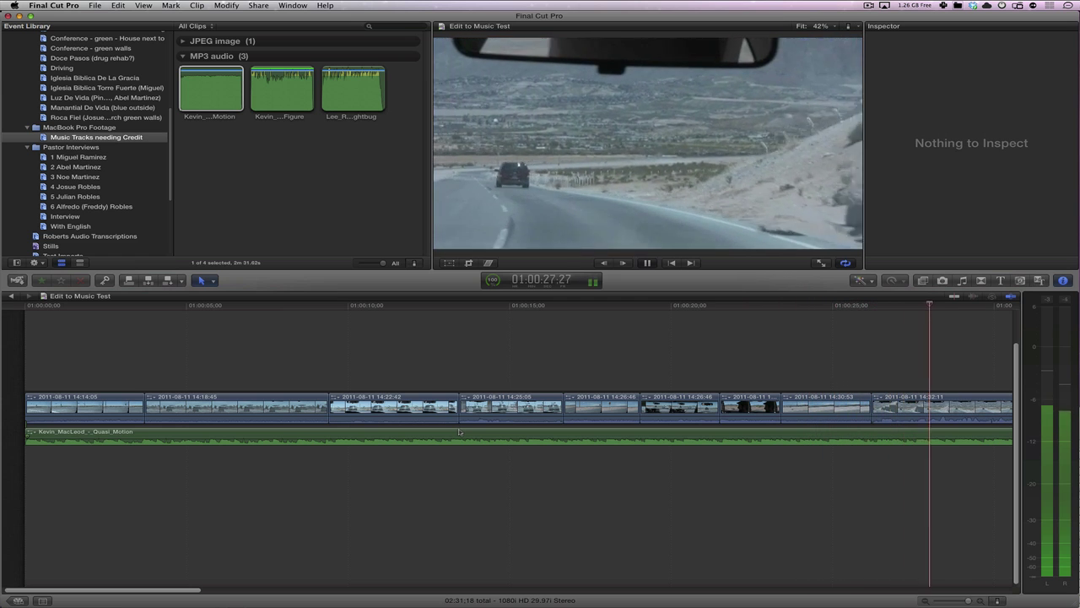
key(alt+bracketright)
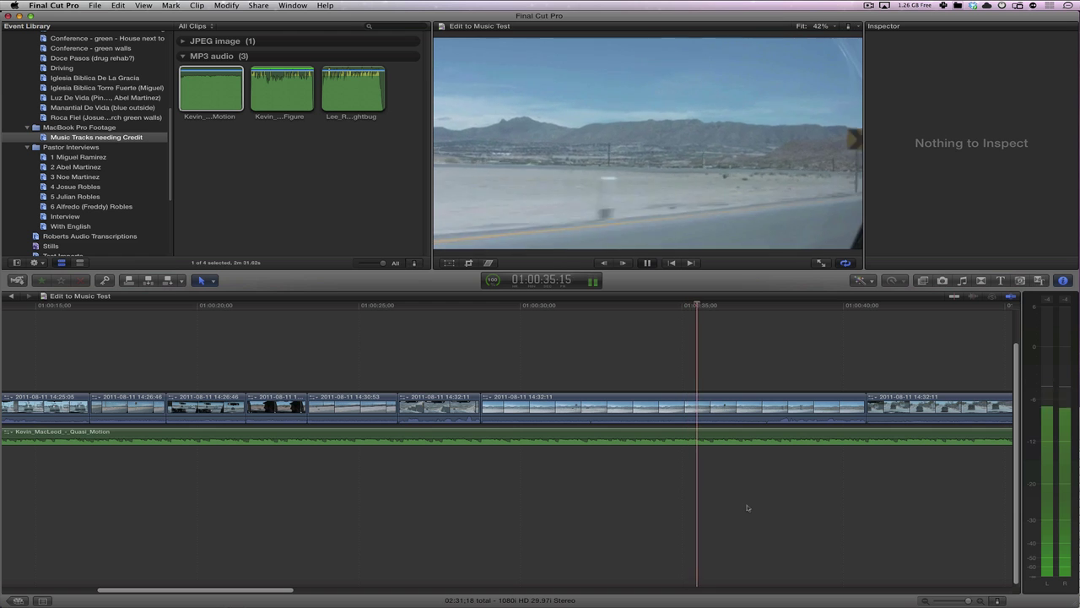
key(alt+bracketright)
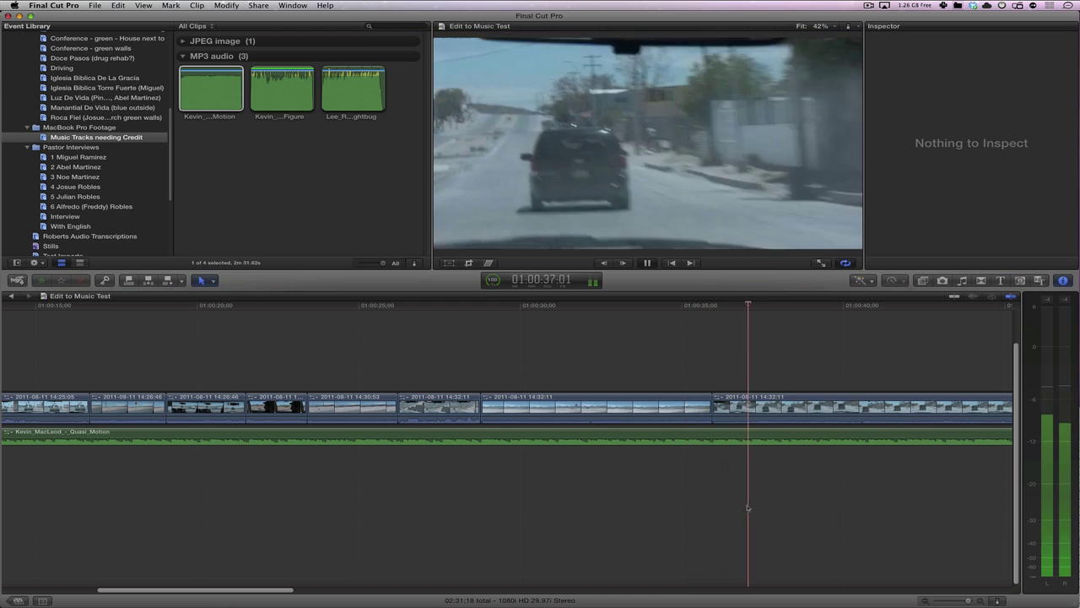
key(alt+bracketright)
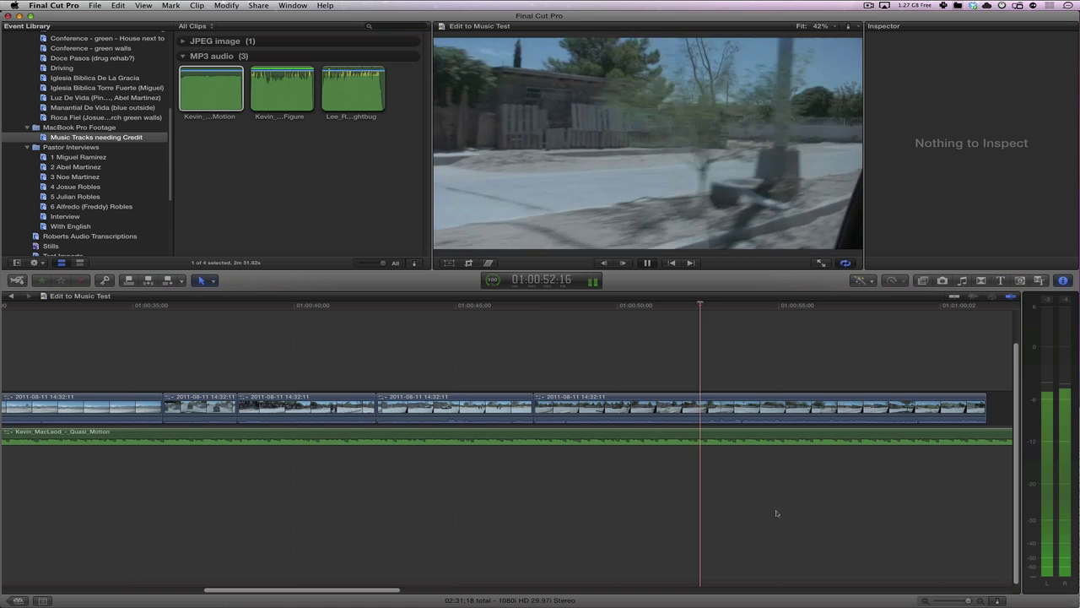
key(alt+bracketright)
key(space)
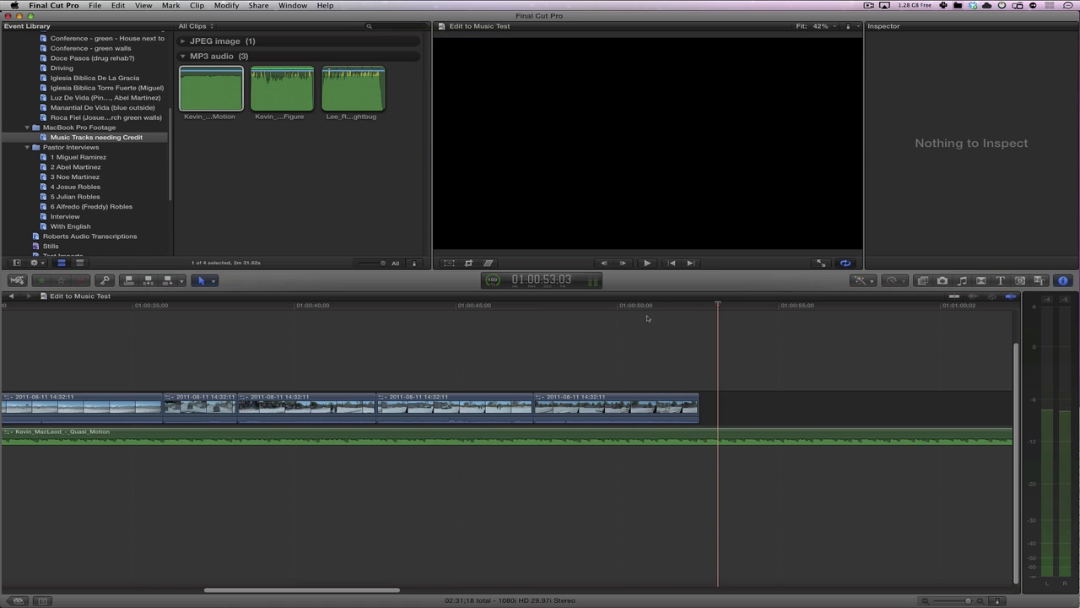
mouse_move(642, 309)
mouse_down()
mouse_move(487, 305)
mouse_move(651, 308)
mouse_up()
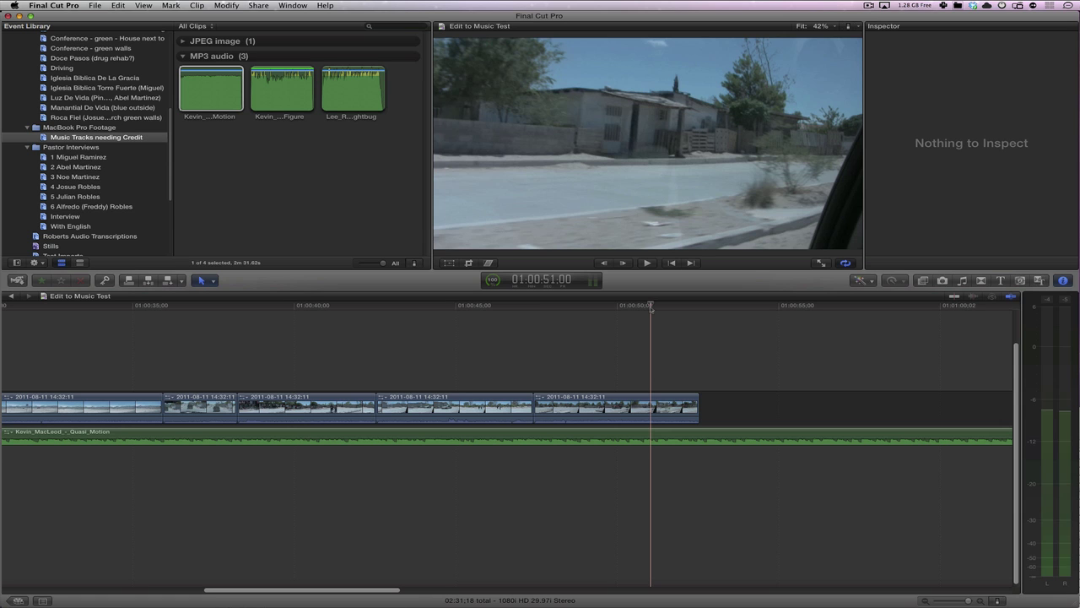
drag(650, 307, 362, 305)
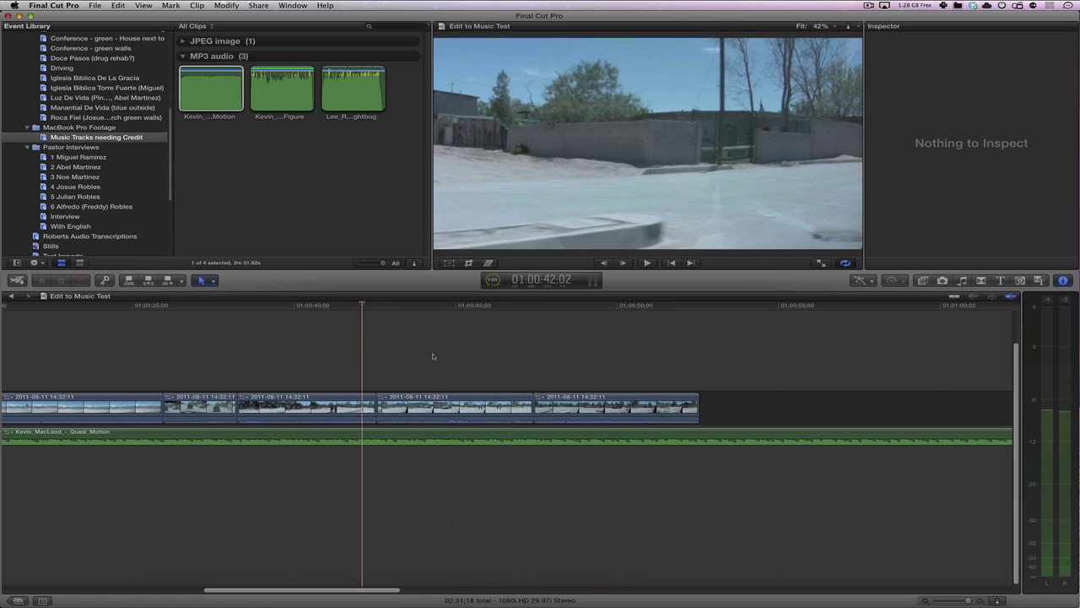
scroll(433, 357, left, 5)
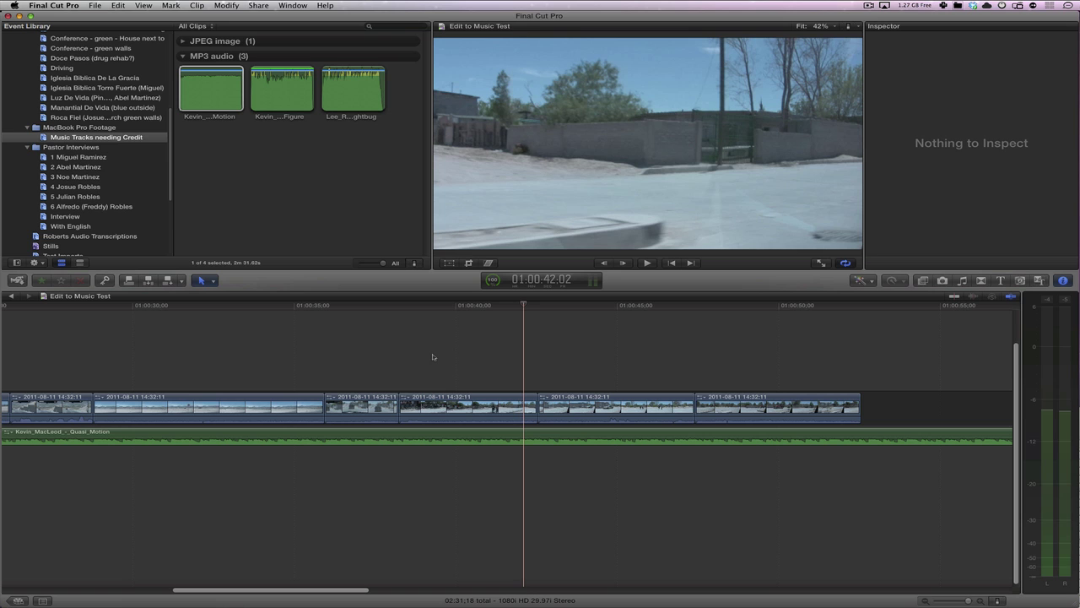
scroll(435, 357, left, 6)
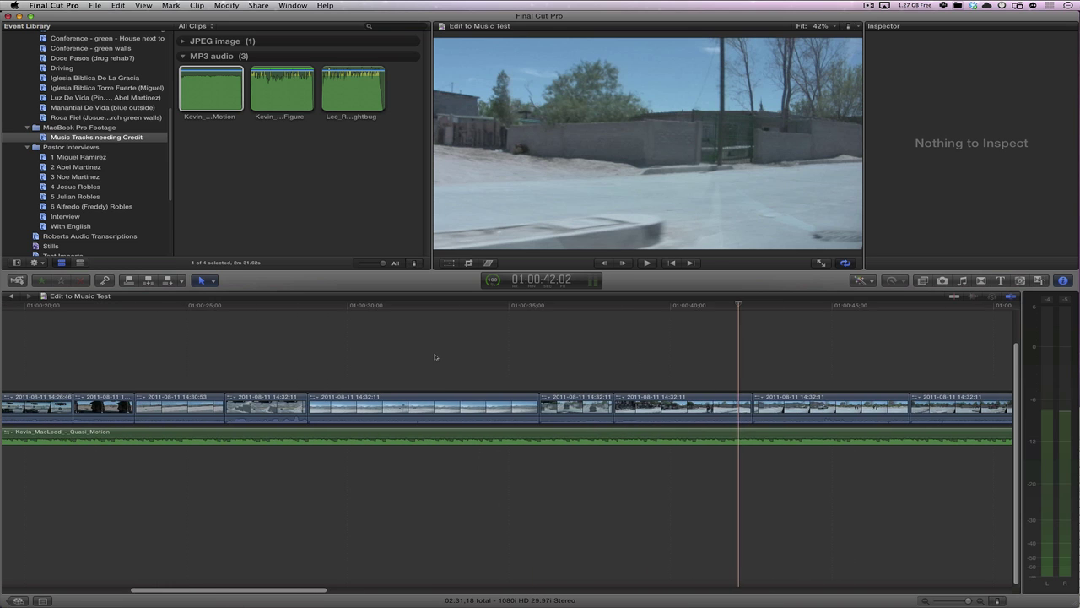
scroll(434, 356, right, 4)
scroll(434, 356, left, 3)
scroll(434, 357, left, 10)
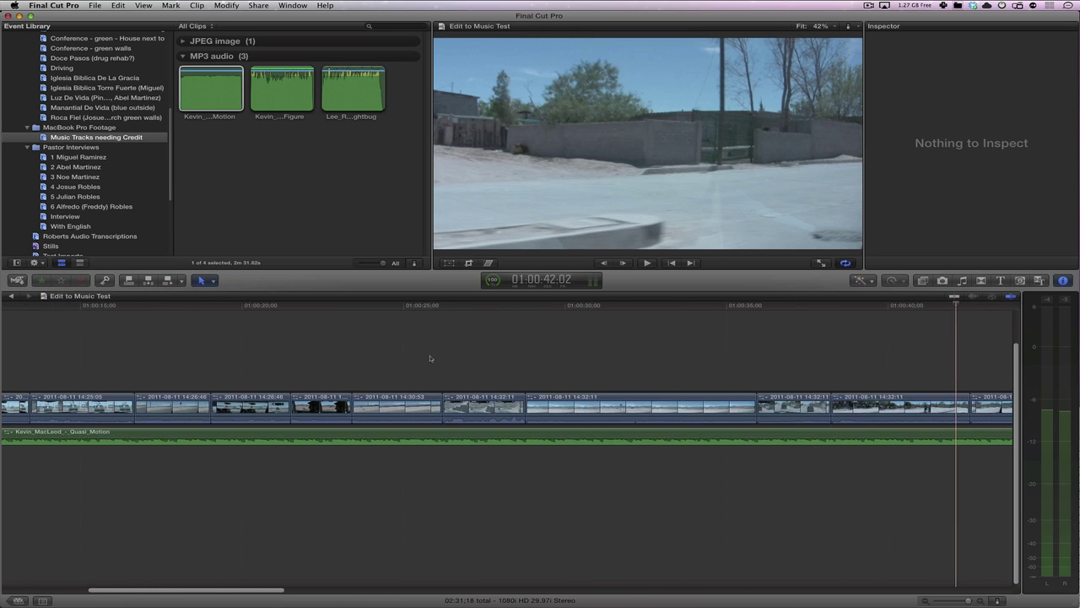
Replay from the start, trim the second and third clips on the beat, then review near 14 seconds.
key(Home)
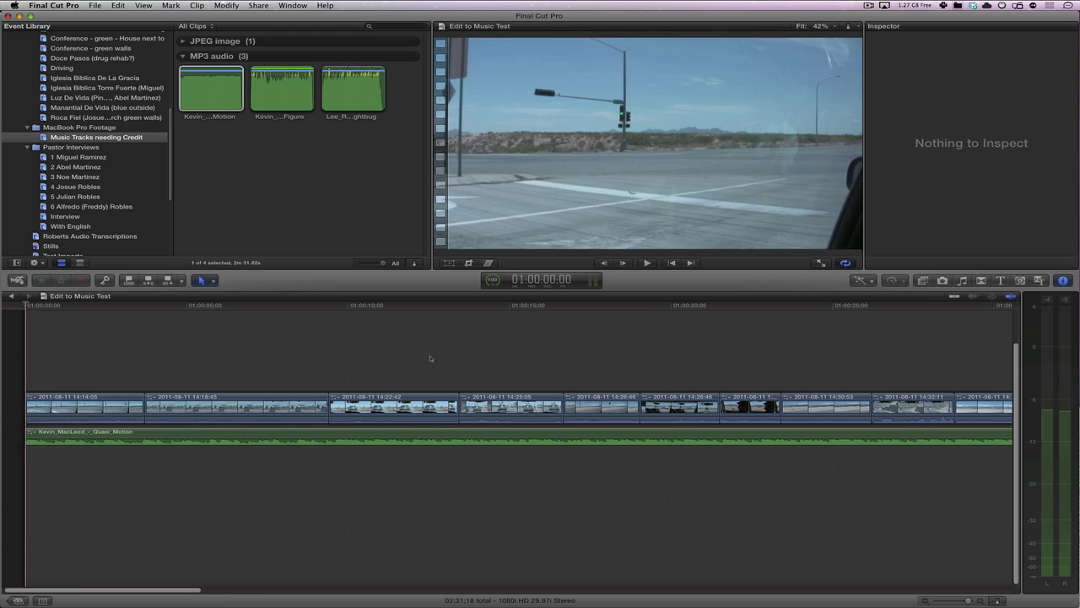
key(space)
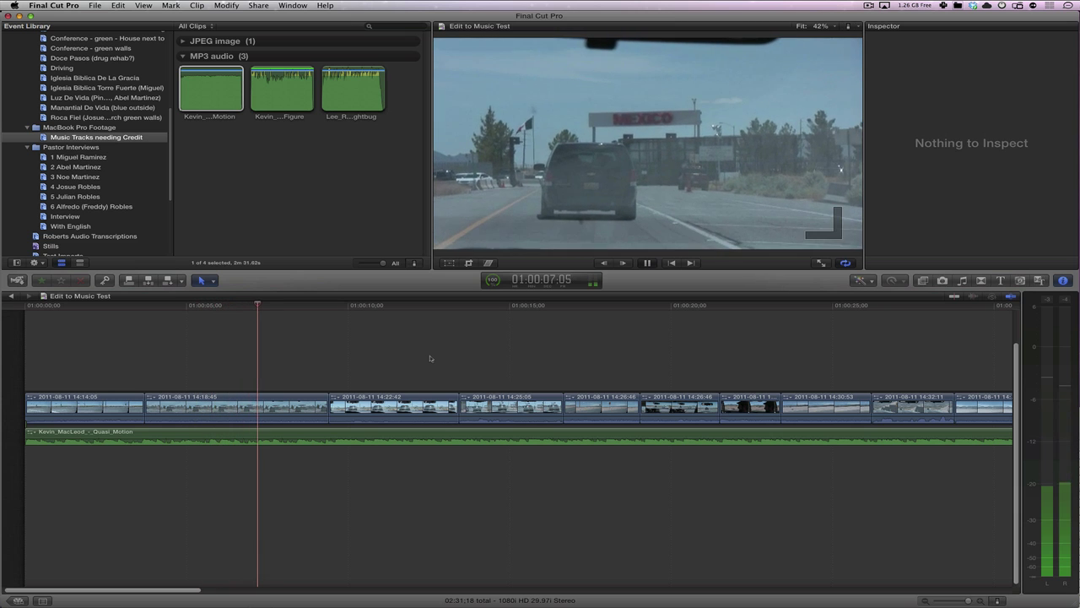
key(alt+bracketright)
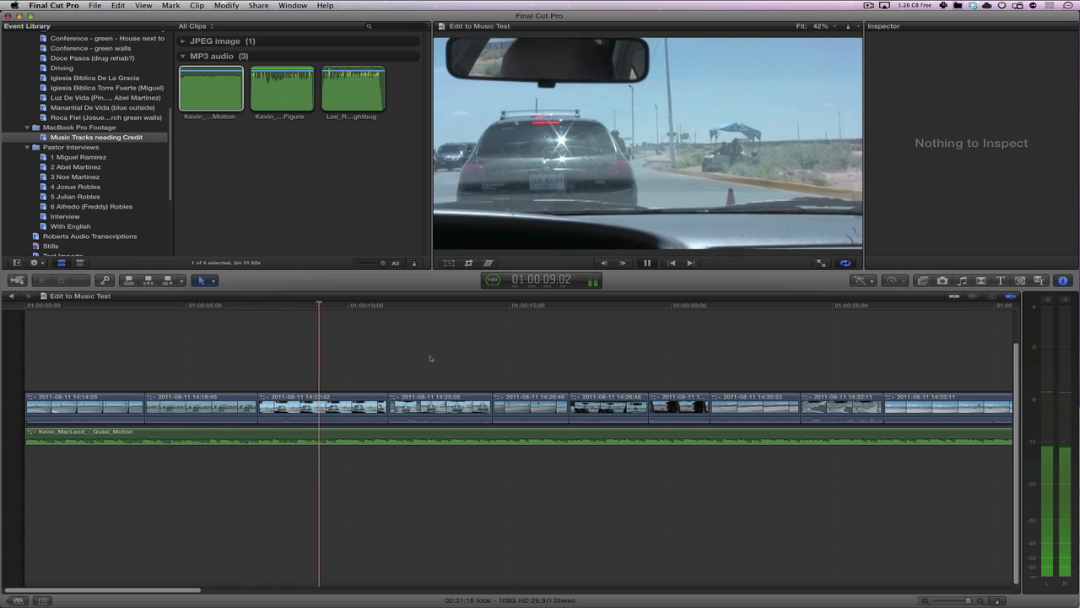
key(alt+bracketright)
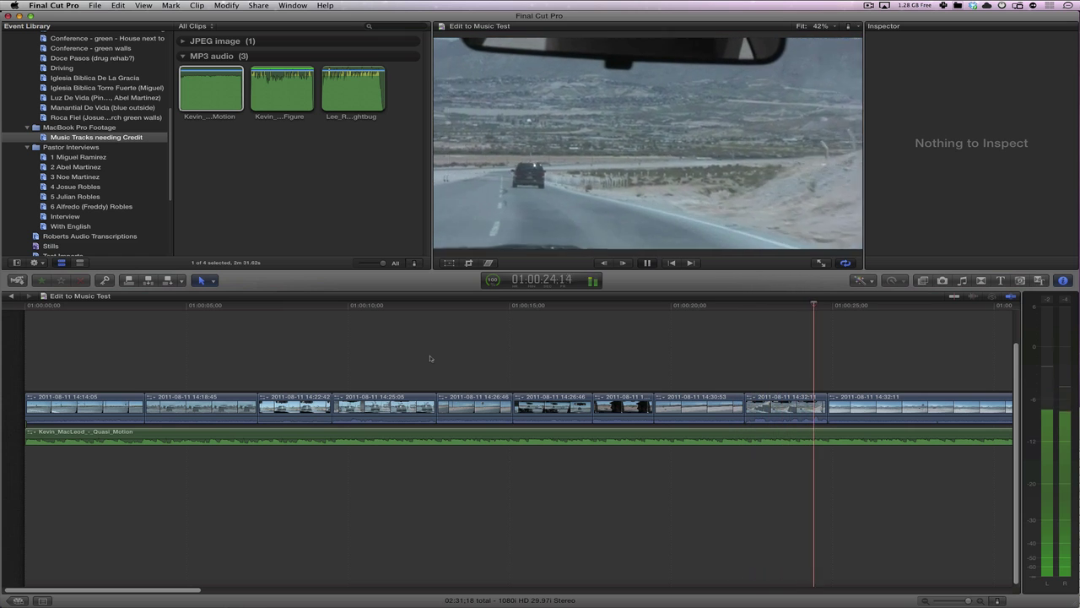
key(space)
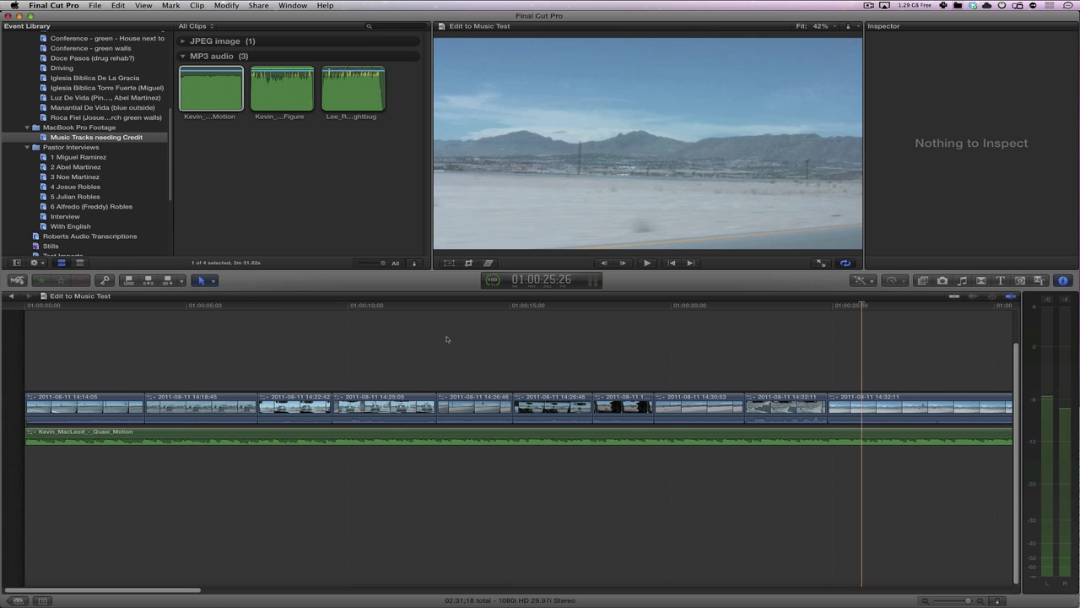
drag(567, 308, 479, 309)
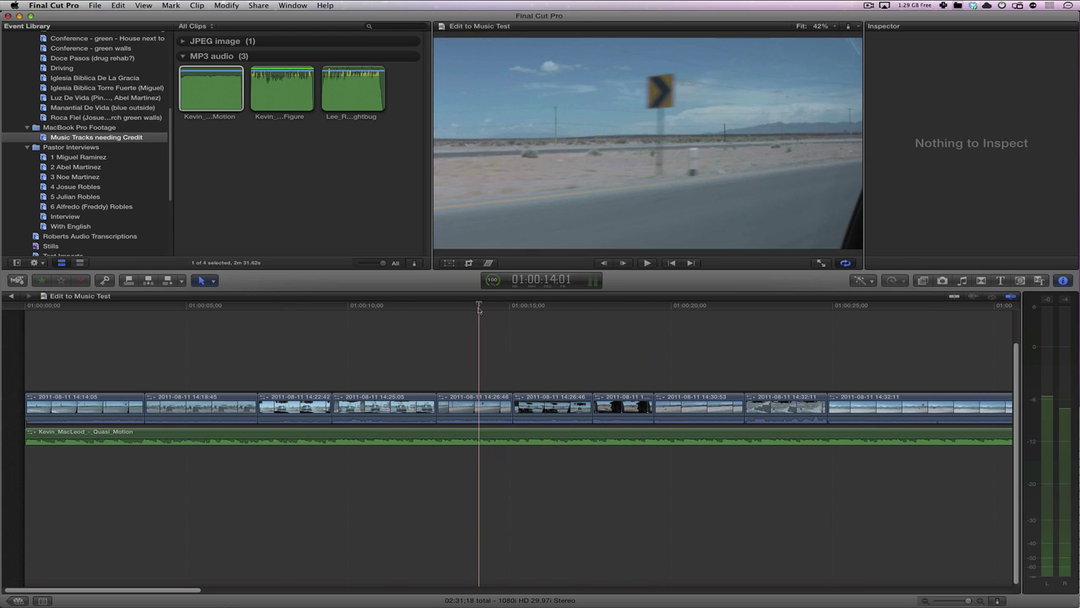